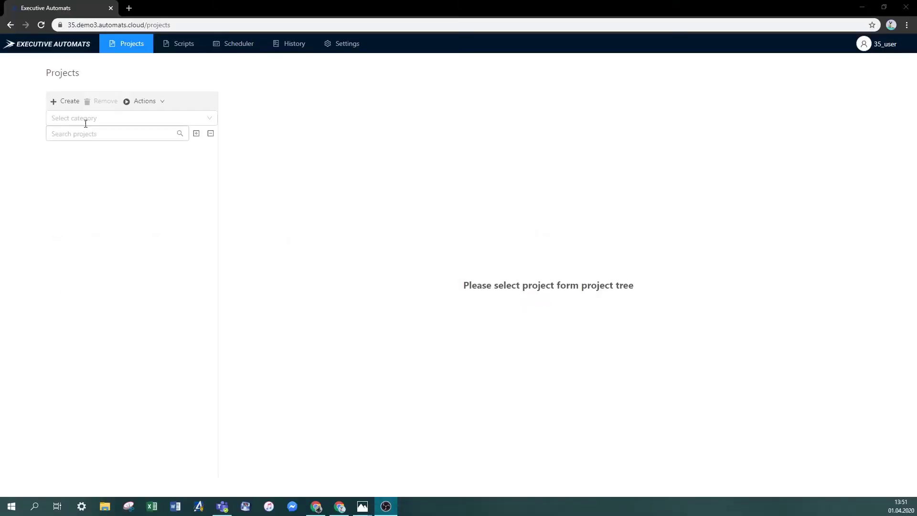
Step: Create the project 'Test Sales Orders in D365FO' and open its details
left_click(70, 101)
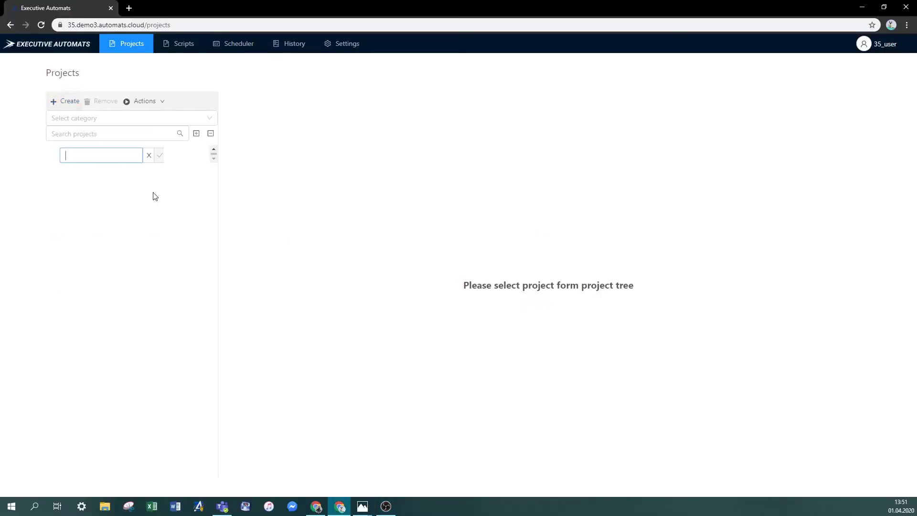
type("Te")
type("Sal")
type("65FO")
left_click(159, 156)
left_click(134, 159)
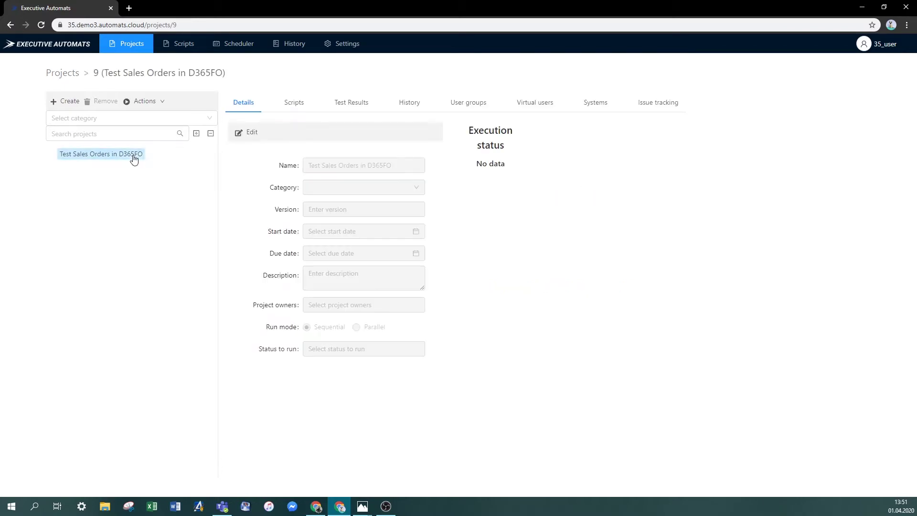
Step: Link the D365 FO system to the project
left_click(594, 103)
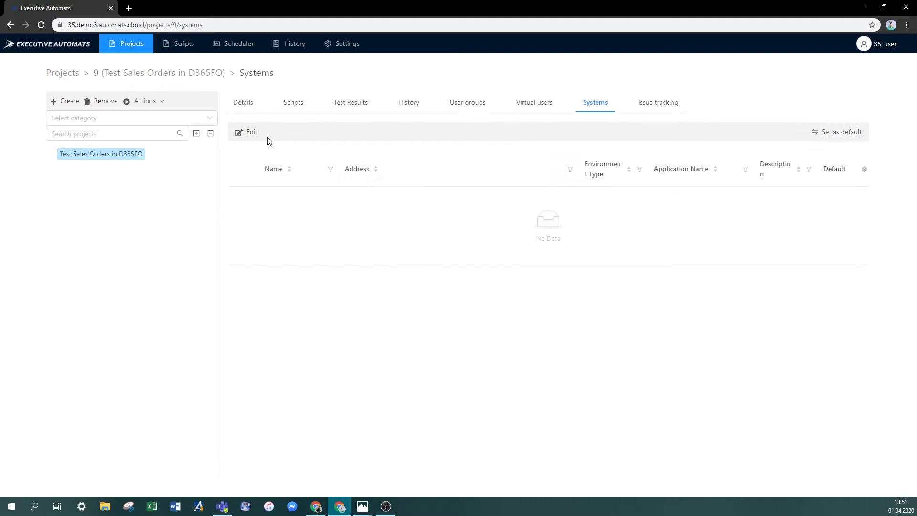
left_click(251, 132)
left_click(242, 223)
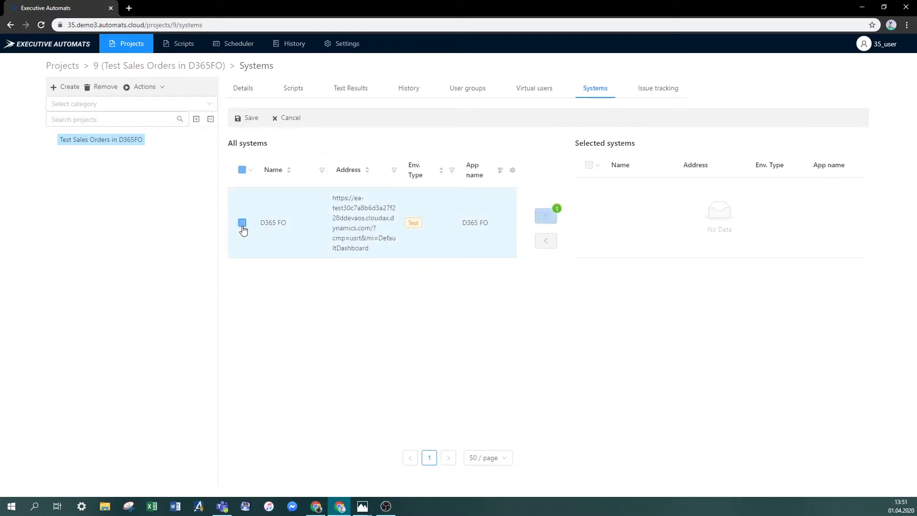
left_click(545, 216)
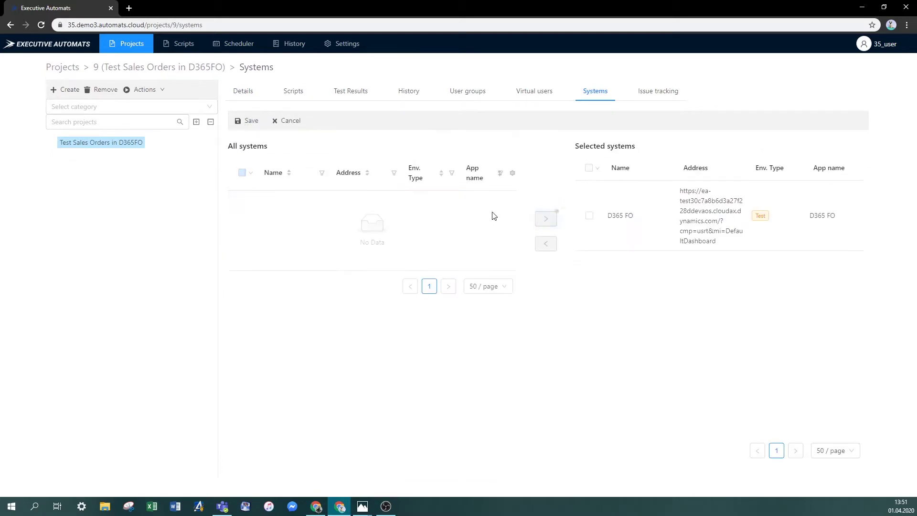
left_click(247, 120)
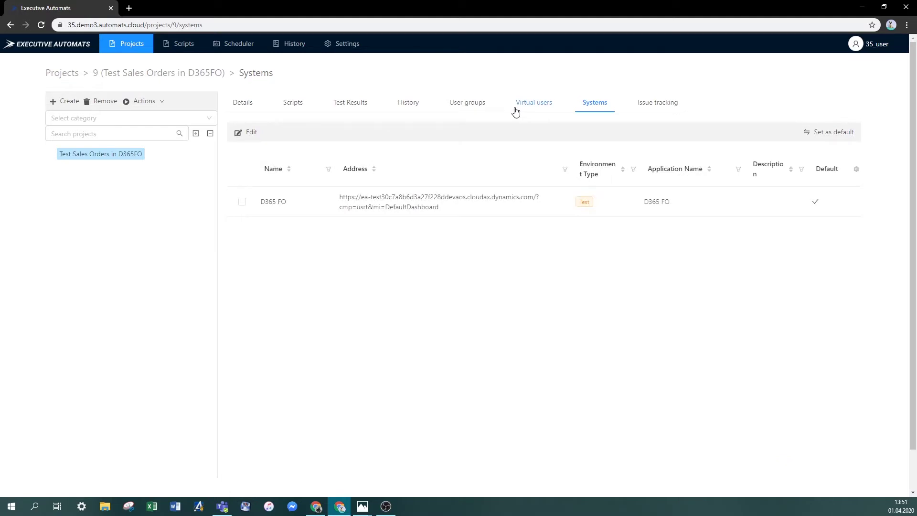
Step: Assign the authenticated virtual user AWX 2 to the project
left_click(515, 112)
left_click(250, 134)
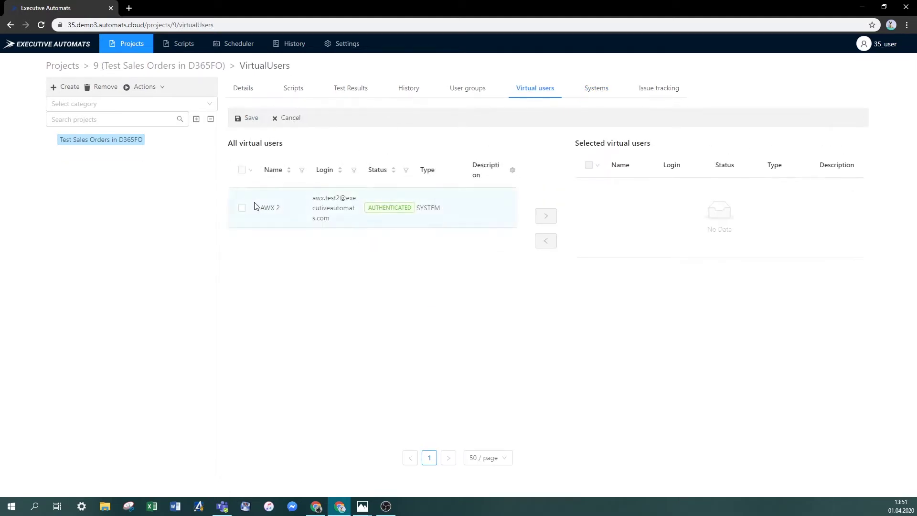
left_click(242, 208)
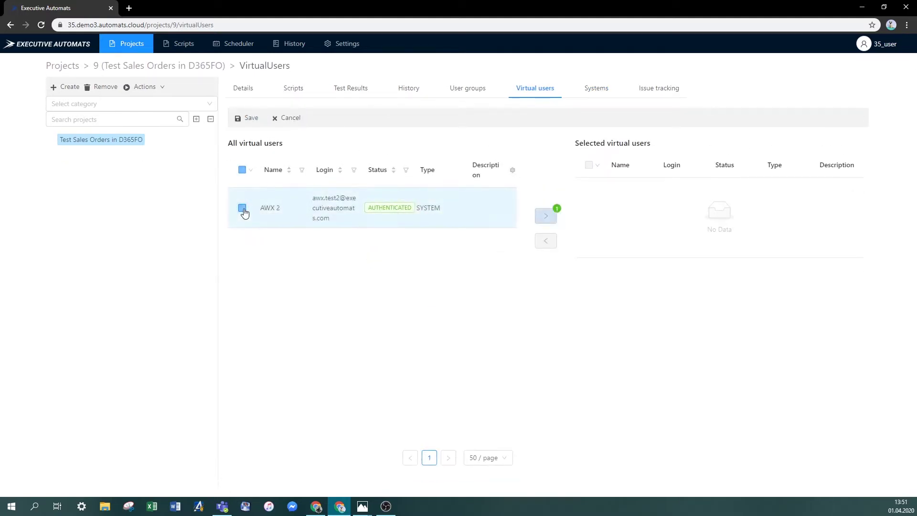
left_click(545, 216)
left_click(246, 119)
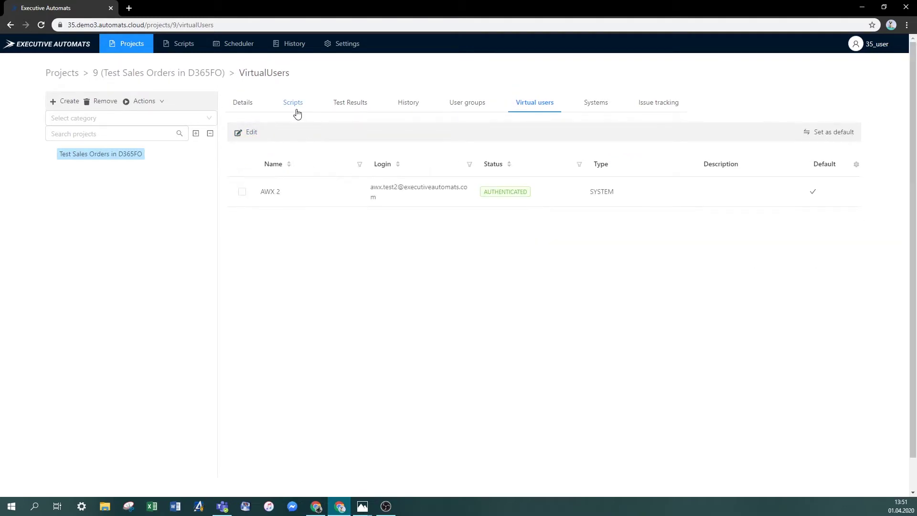
Step: Add a script named 'Sales Order creation with manual discount validation' in the Scripts tab
left_click(297, 113)
left_click(250, 135)
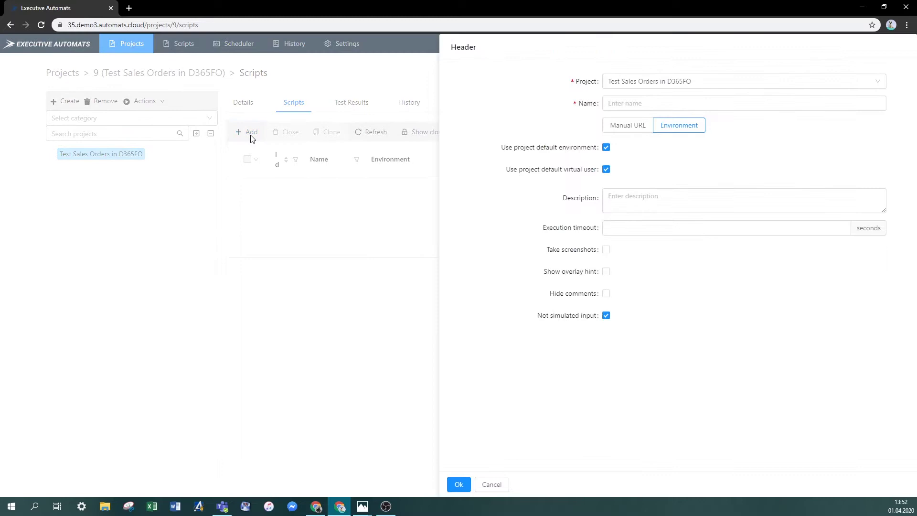
left_click(617, 106)
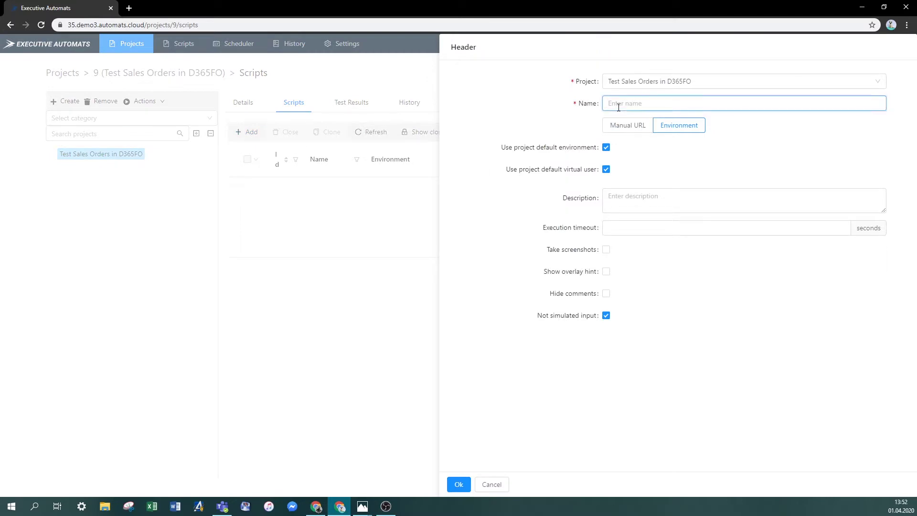
type("Sales ")
type("Order ")
type("creation with ma")
type("nual discount ")
type("validation")
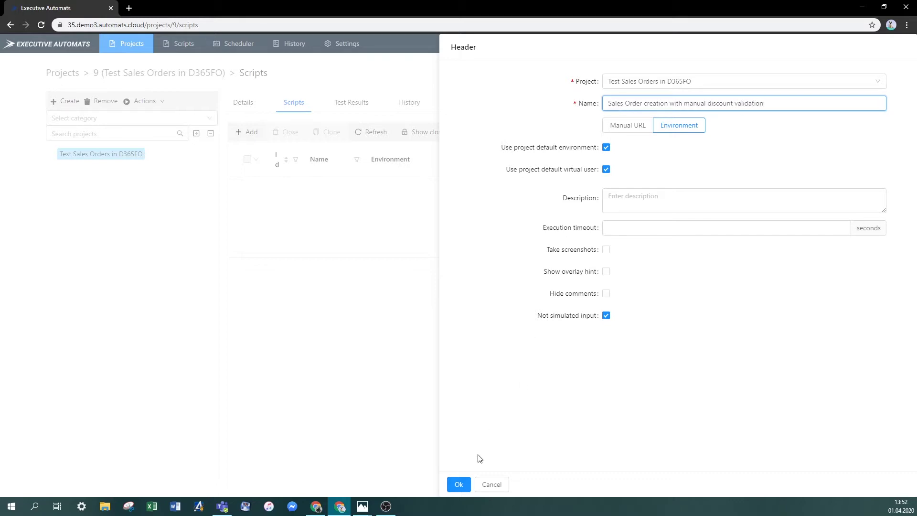
left_click(456, 485)
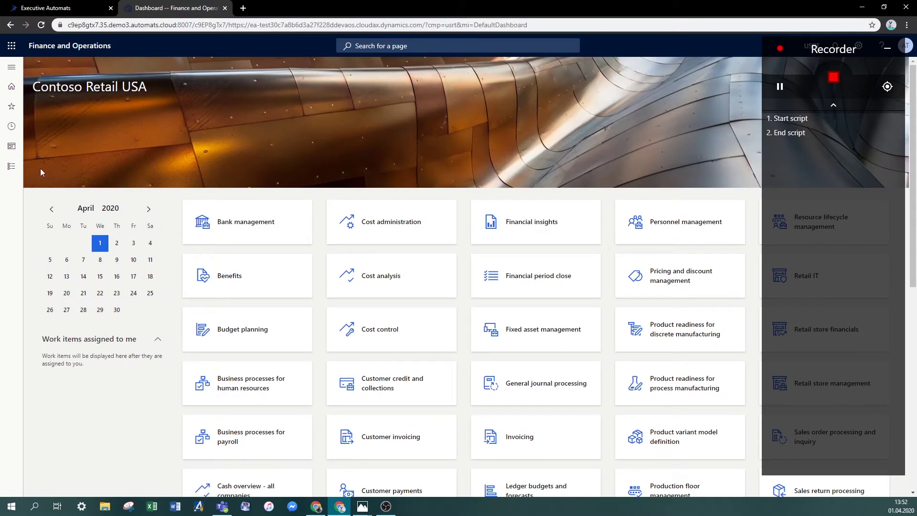
left_click(12, 166)
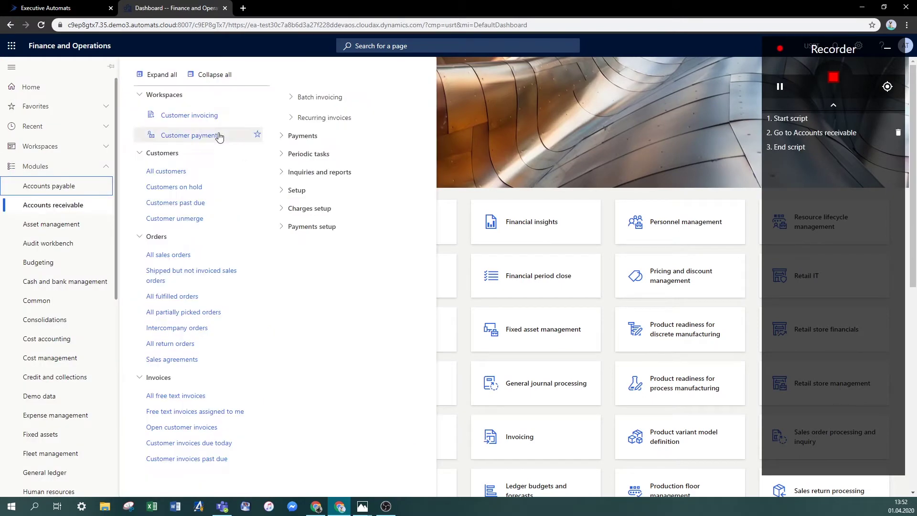
left_click(187, 252)
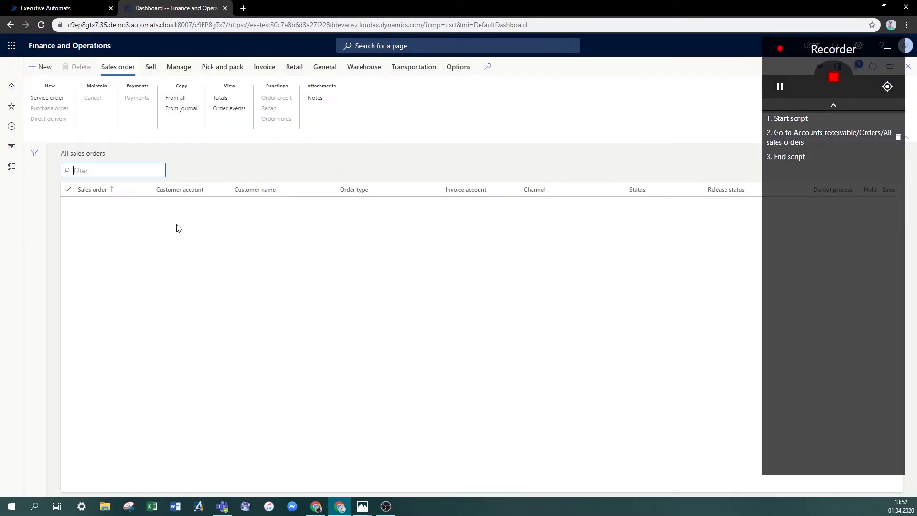
left_click(47, 68)
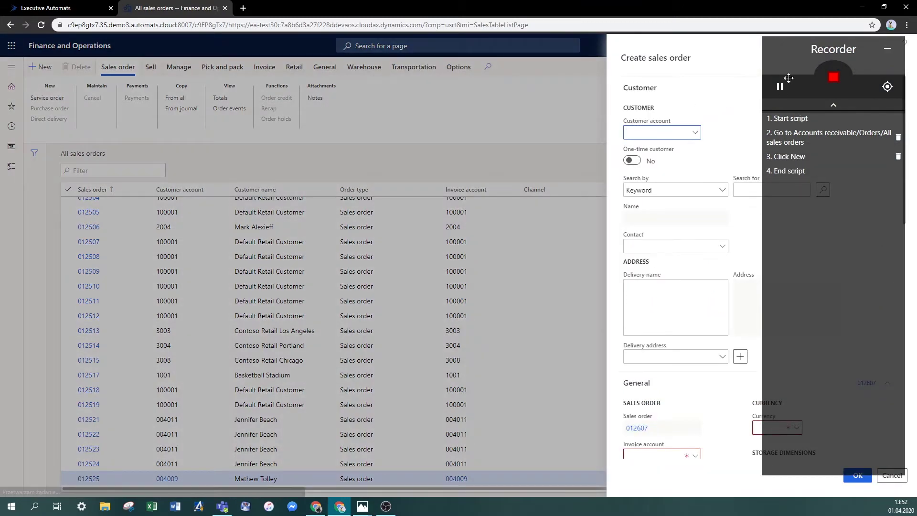
mouse_move(778, 60)
left_mouse_down()
mouse_move(705, 67)
mouse_move(477, 57)
left_mouse_up()
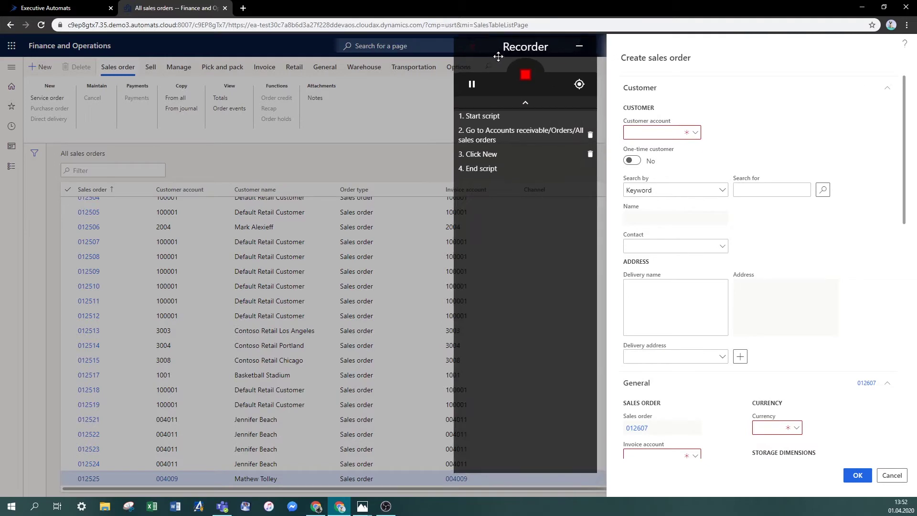
left_click(694, 132)
left_click(99, 193)
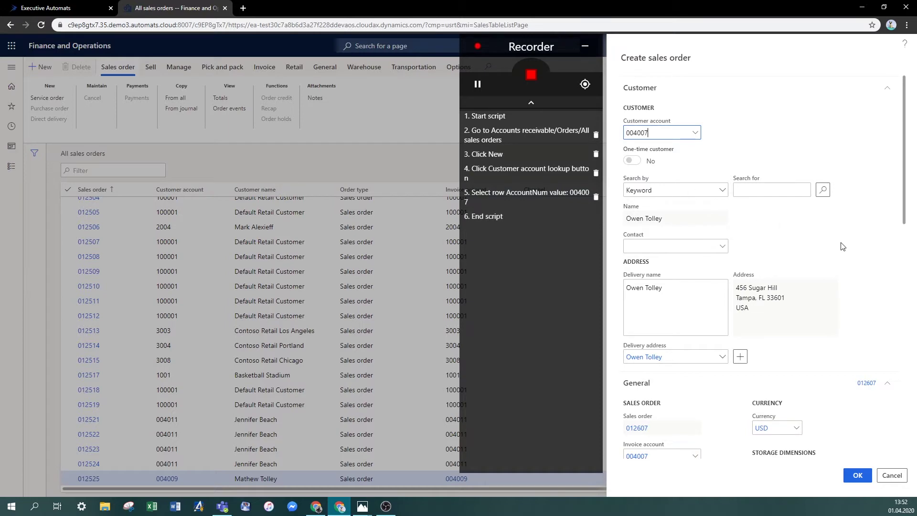
left_click(858, 476)
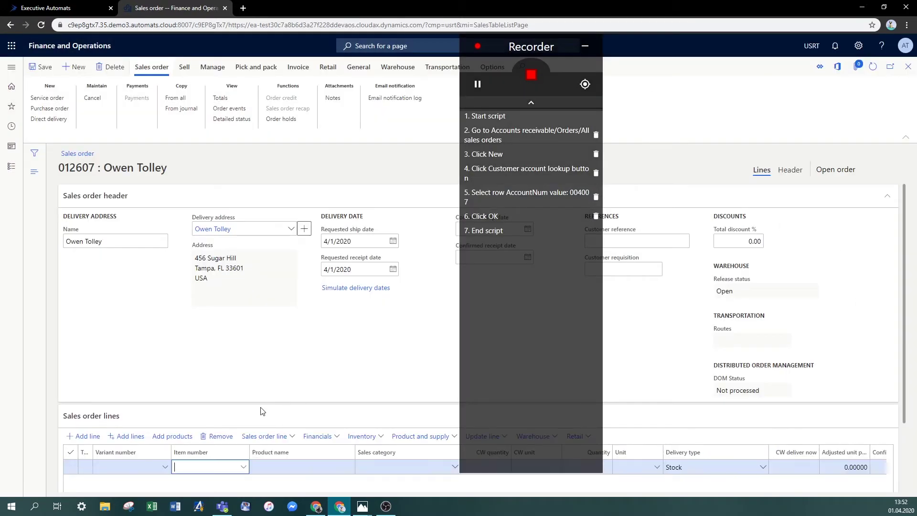
Step: Add a line for item 0005 Basic Inner Tube with discount 1, and enable element inspection
left_click(243, 384)
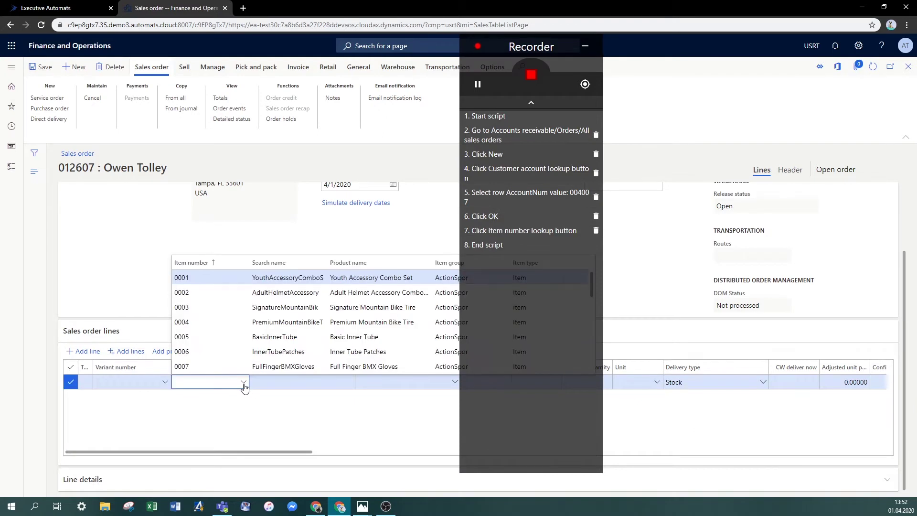
left_click(251, 339)
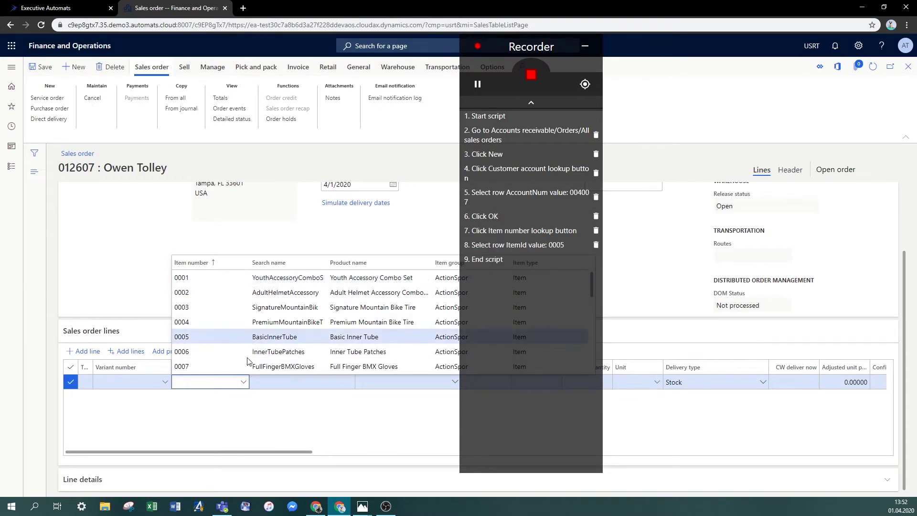
left_click_drag(249, 455, 536, 449)
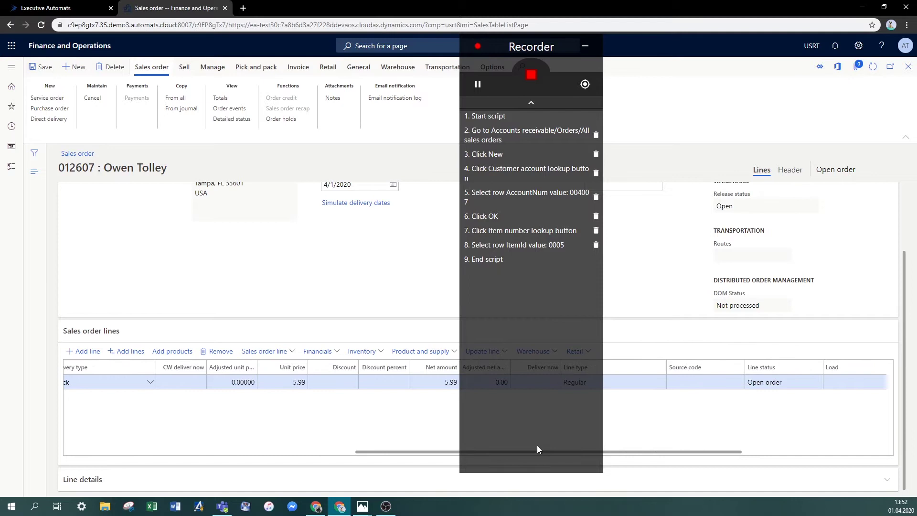
left_click(309, 380)
type("1")
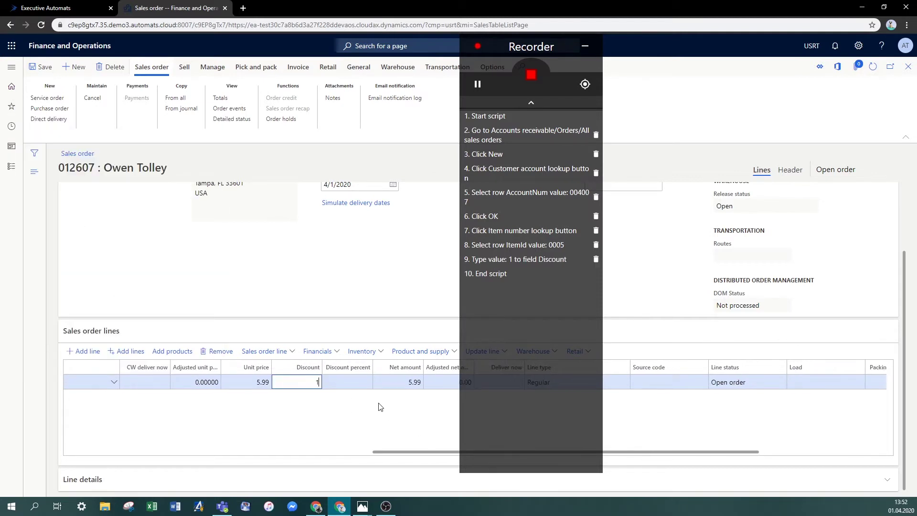
left_click(584, 87)
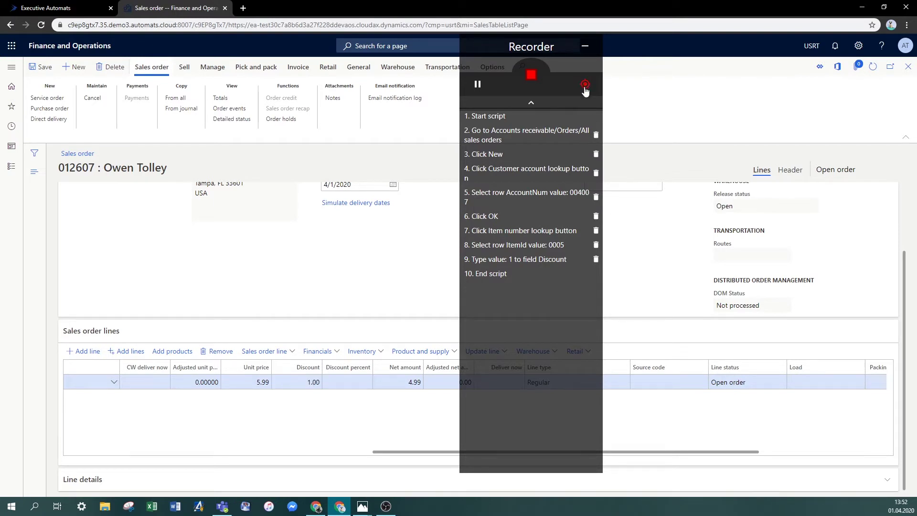
Step: Store the line's 4.99 net amount in variable VarNetAmount via a Get value step
left_click(401, 380)
left_click(464, 273)
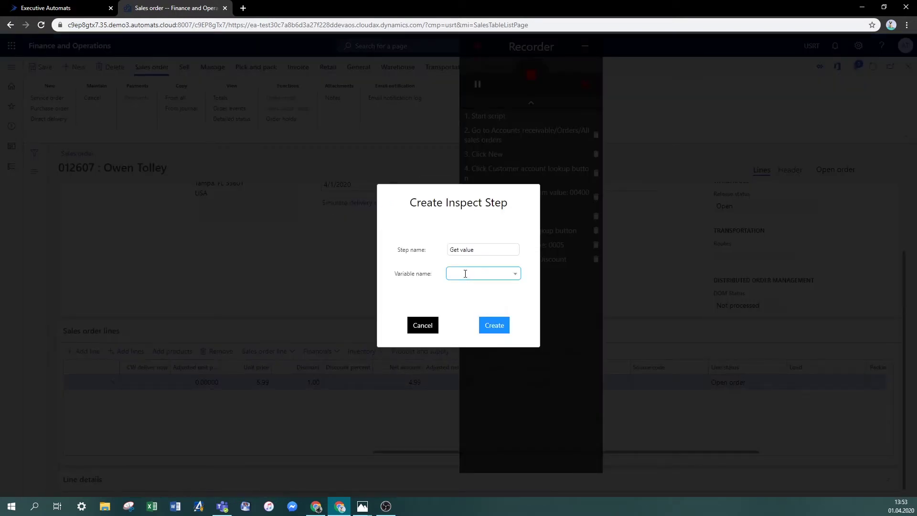
type("VarNetAmount")
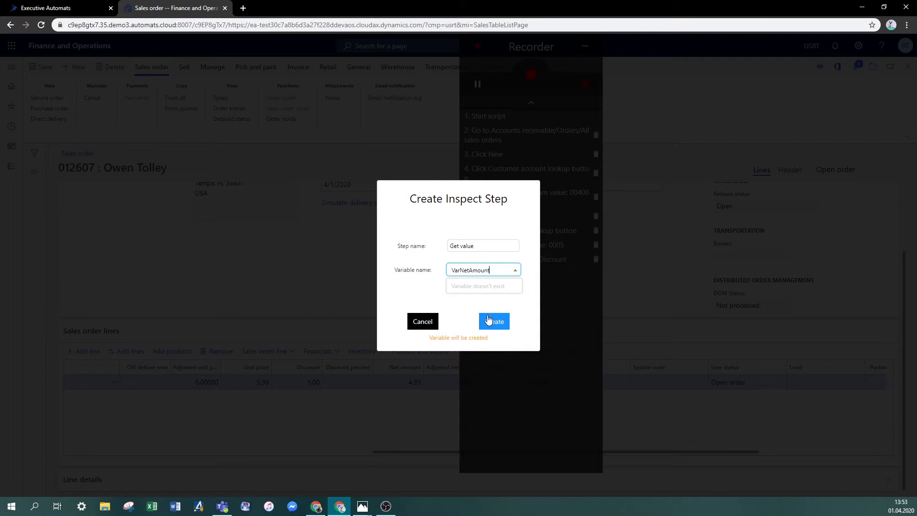
left_click(494, 321)
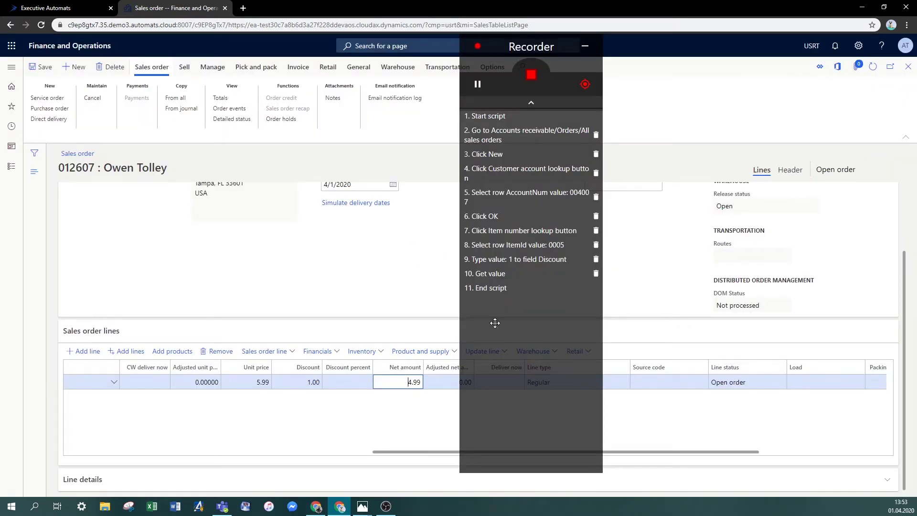
Step: Turn off inspection, save and close order 012607, then refresh and select it
left_click(586, 85)
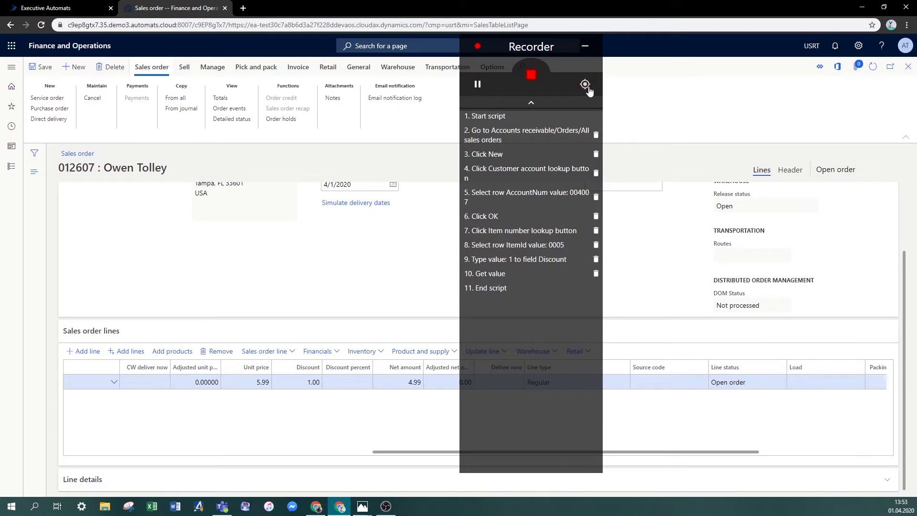
left_click(42, 68)
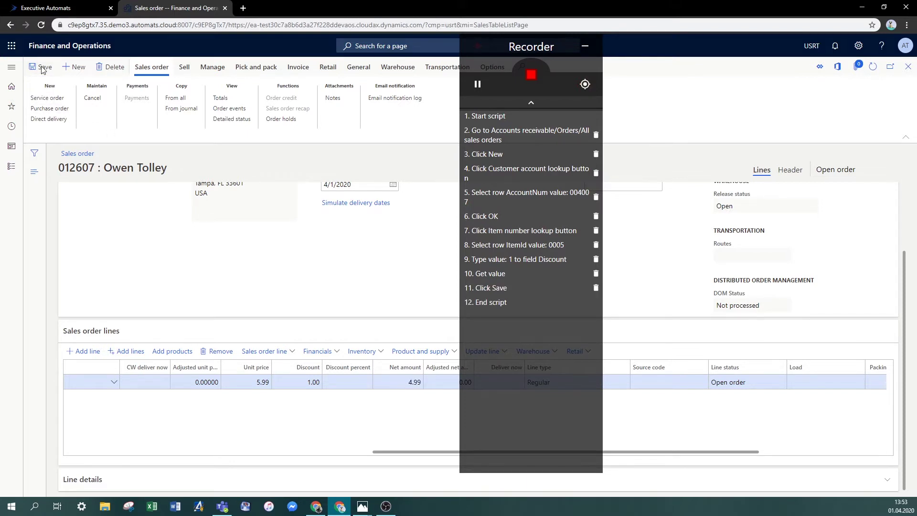
left_click(907, 67)
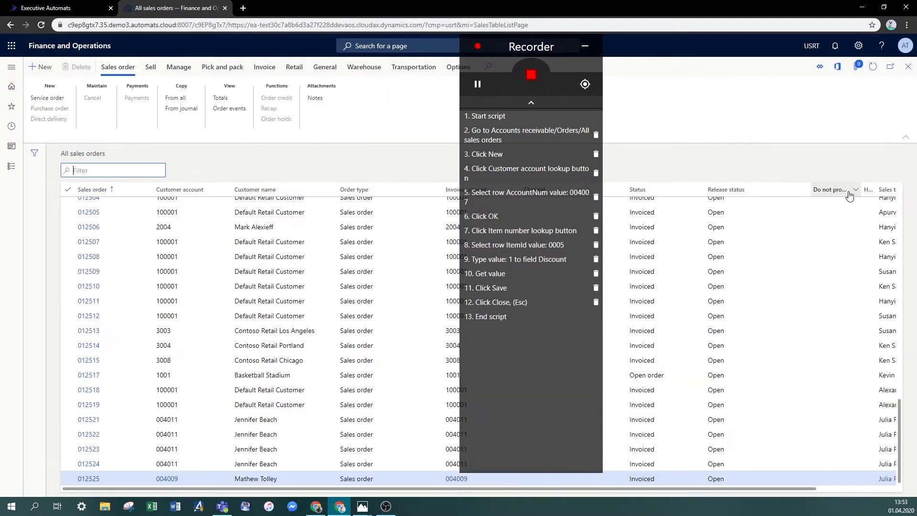
left_click(872, 66)
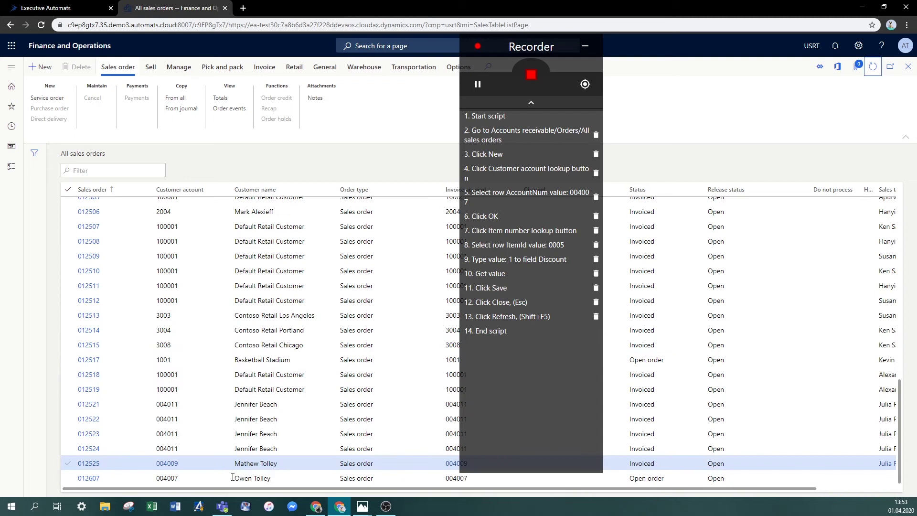
left_click(212, 480)
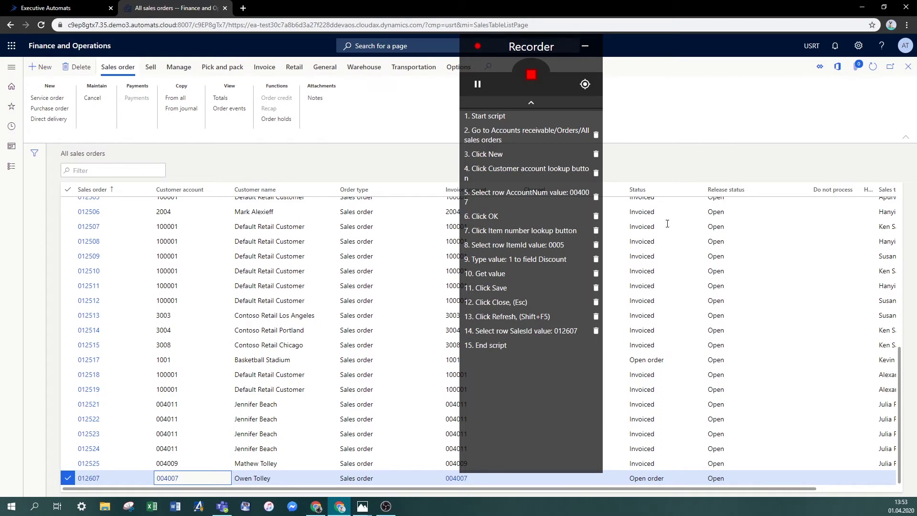
Step: Delete the 'Select row SalesId' step, stop and save the recording, and close the D365 tab
left_click(596, 331)
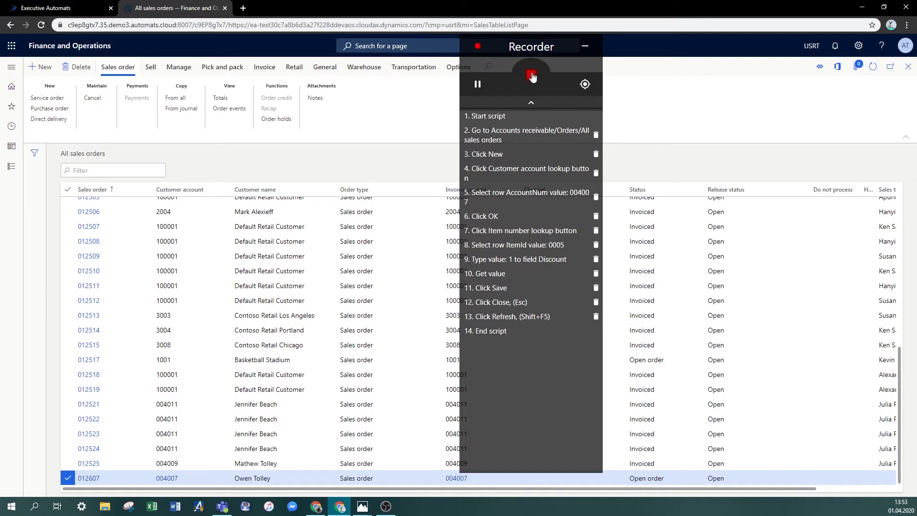
left_click(532, 76)
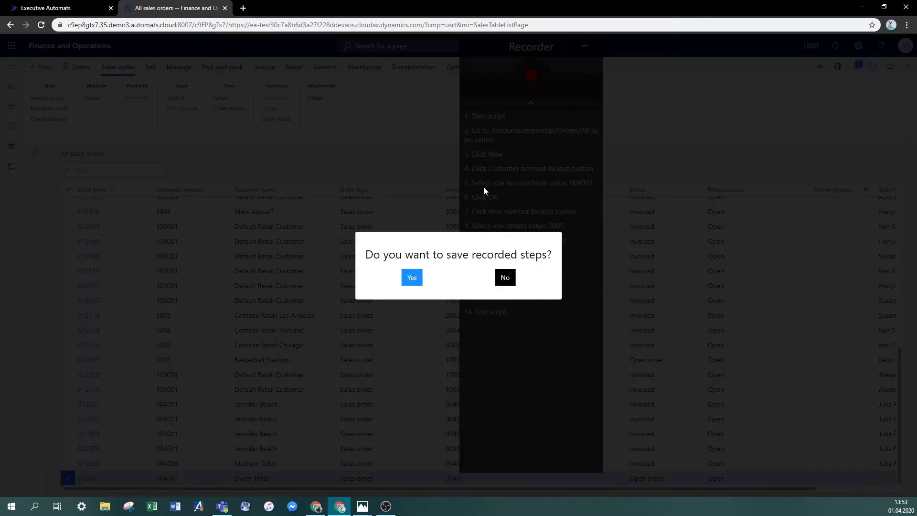
left_click(412, 278)
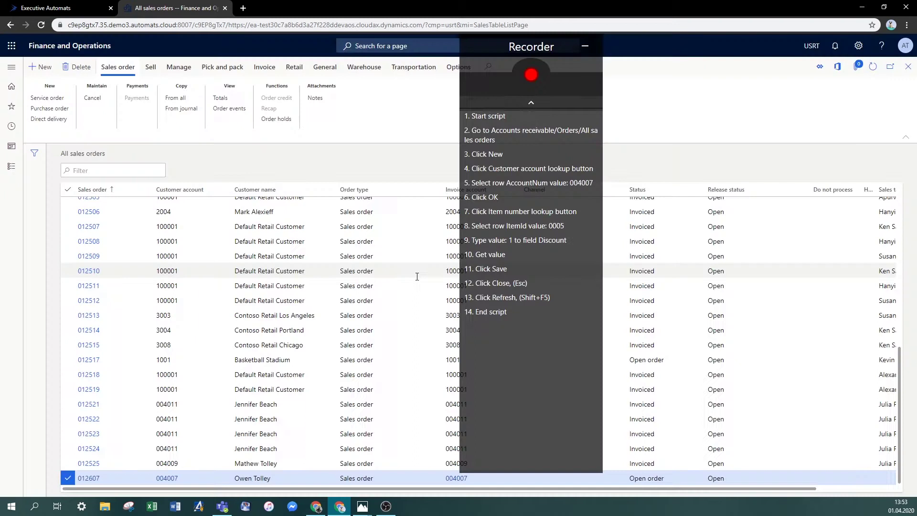
left_click(225, 8)
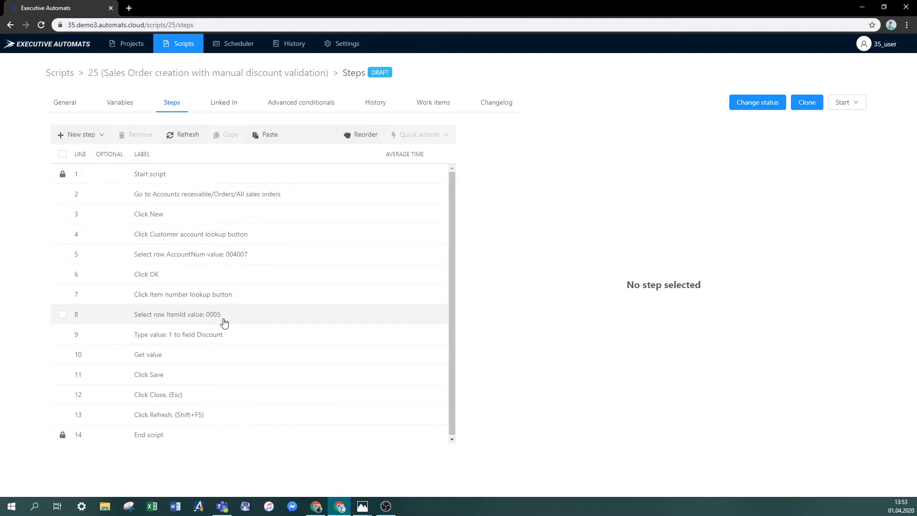
Step: Create a conditional step labelled Validation Check placed after 10. Get value
left_click(101, 136)
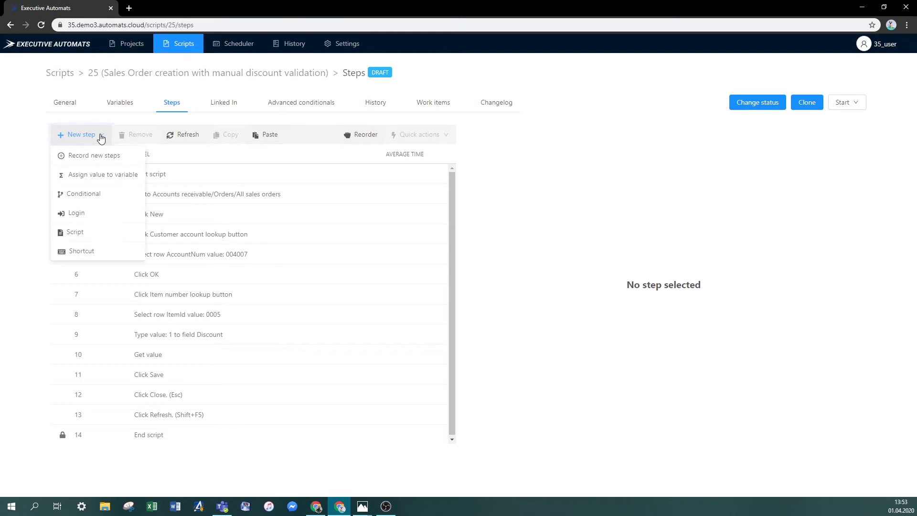
left_click(102, 194)
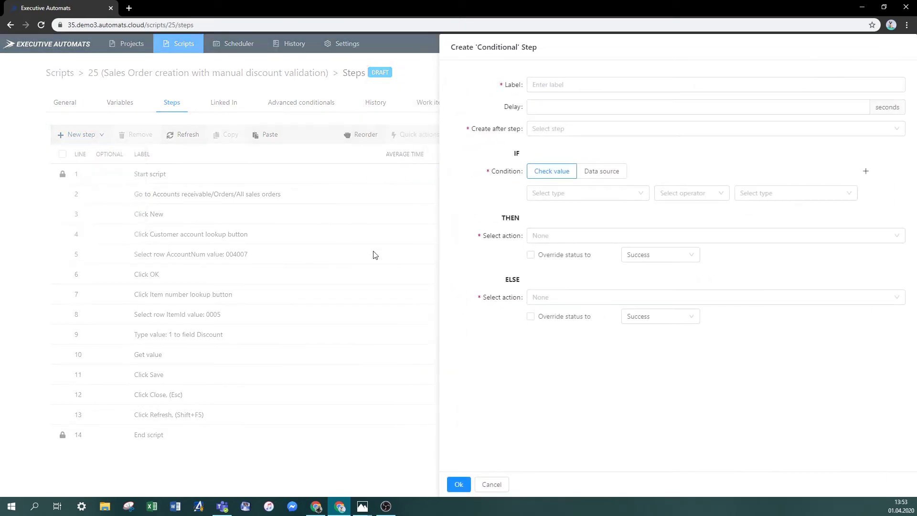
left_click(581, 85)
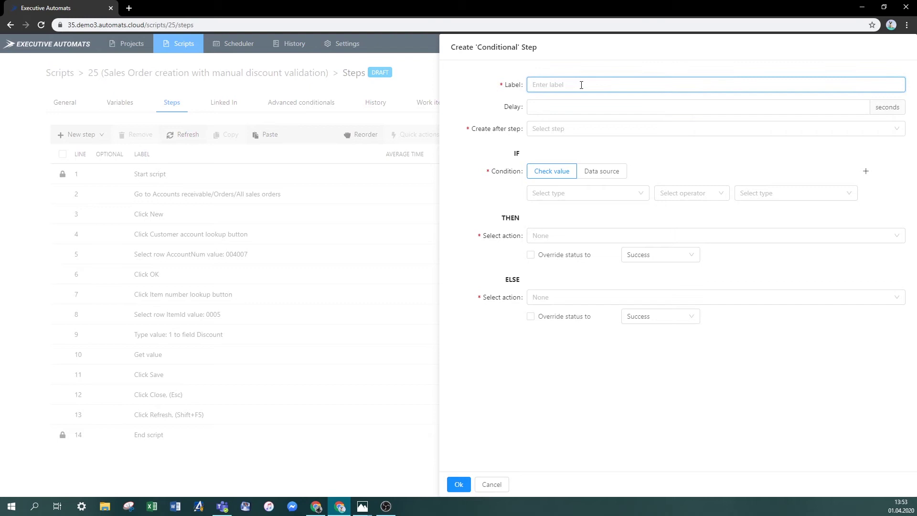
type("Validation Check")
left_click(554, 128)
scroll(582, 160, "down", 2)
scroll(592, 169, "down", 1)
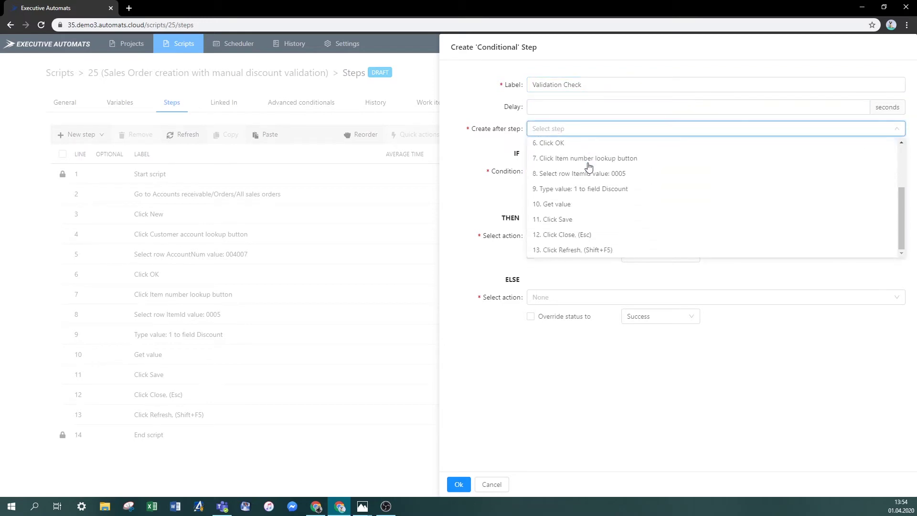
left_click(601, 203)
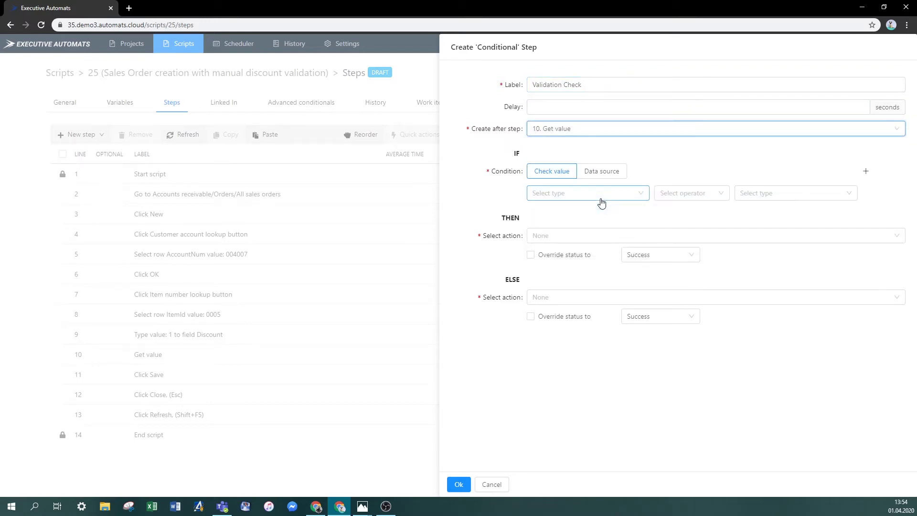
Step: Set the condition to variable VarNetAmount Equal constant 4.99
left_click(600, 199)
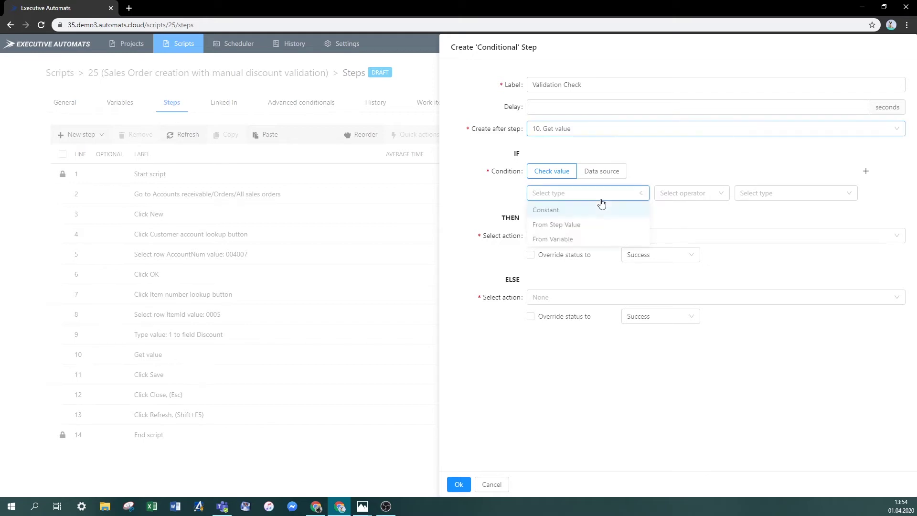
left_click(603, 240)
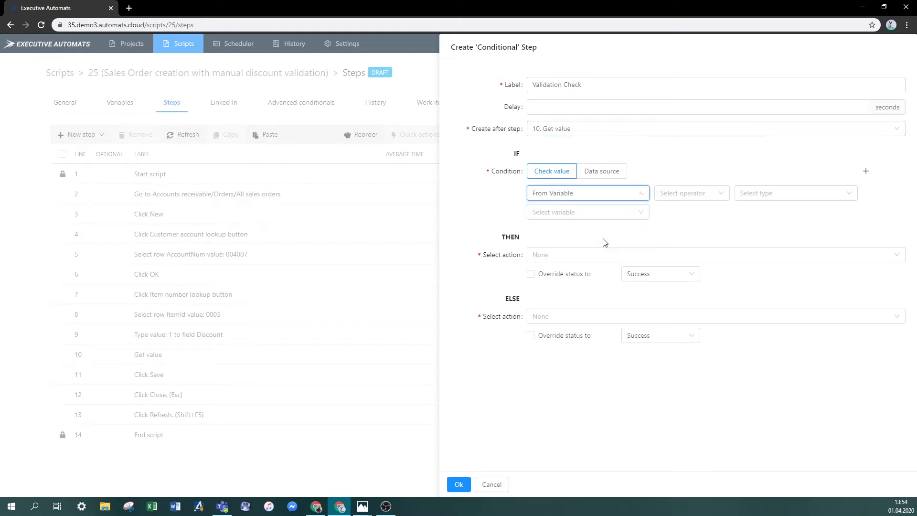
left_click(708, 196)
left_click(706, 209)
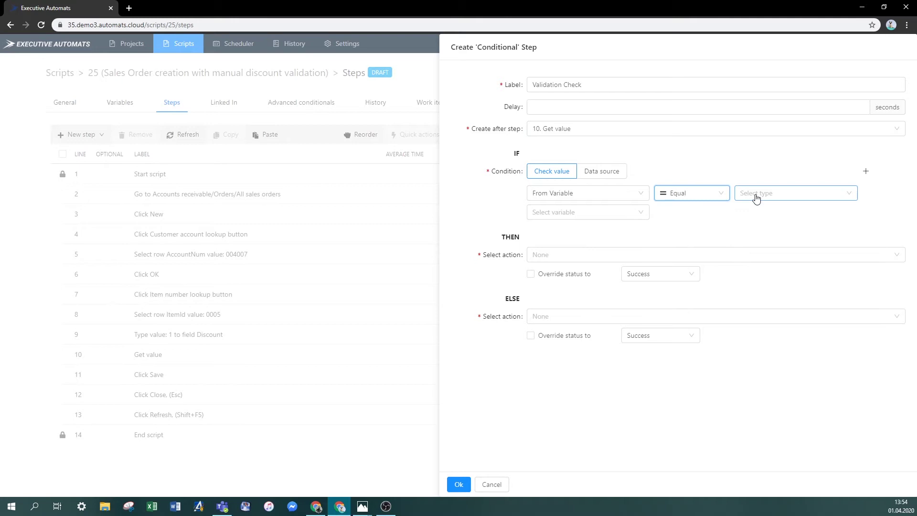
left_click(754, 196)
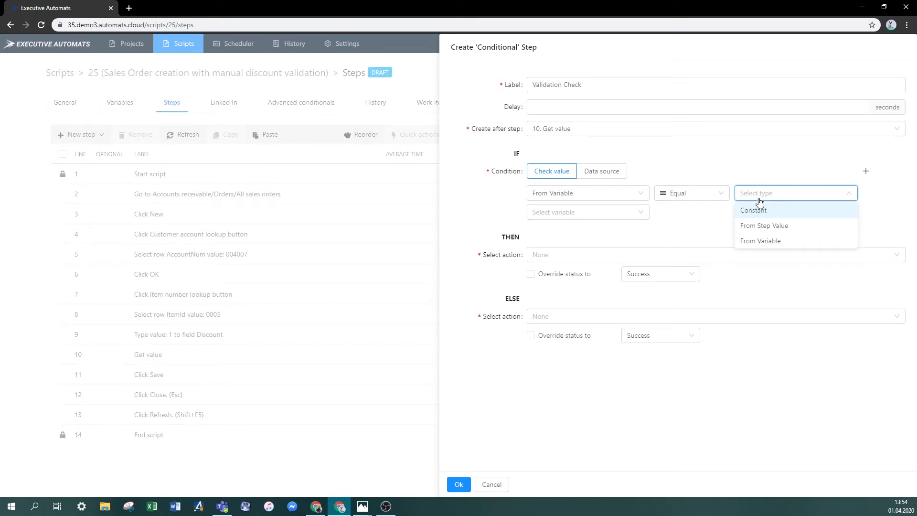
left_click(759, 210)
type("4.99")
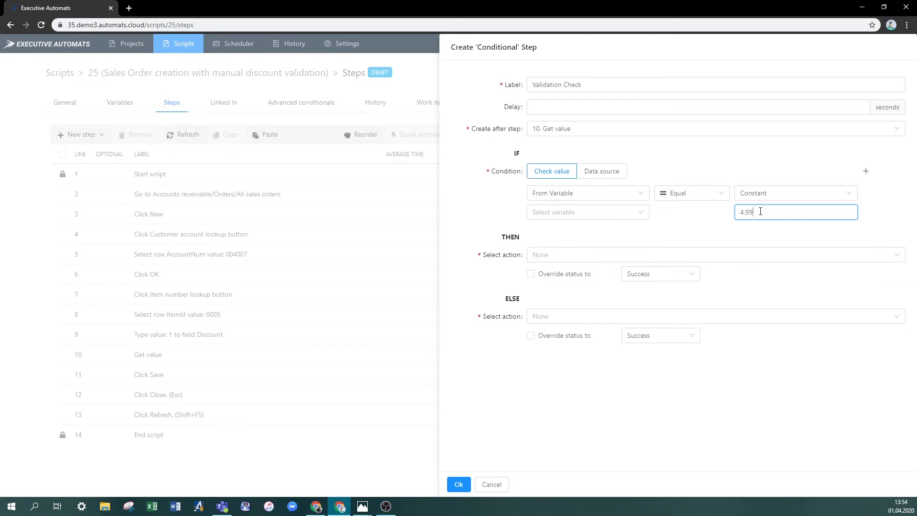
left_click(605, 214)
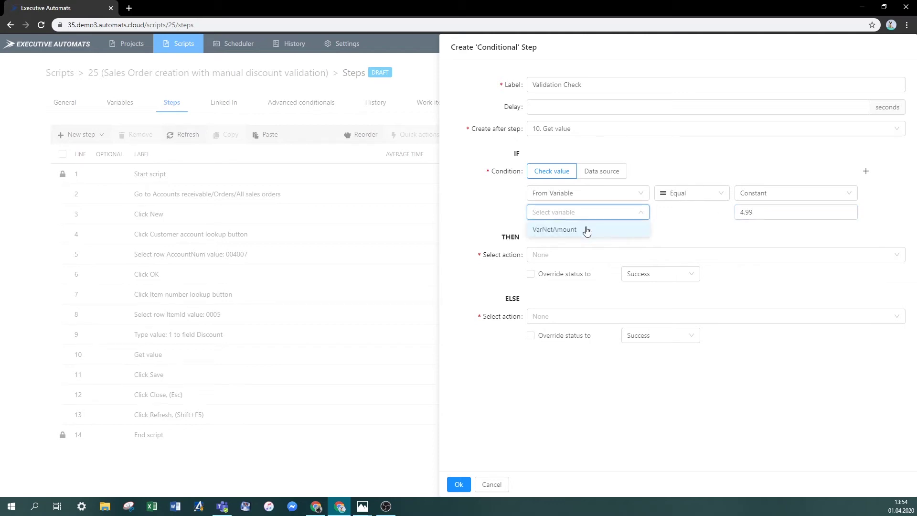
left_click(587, 229)
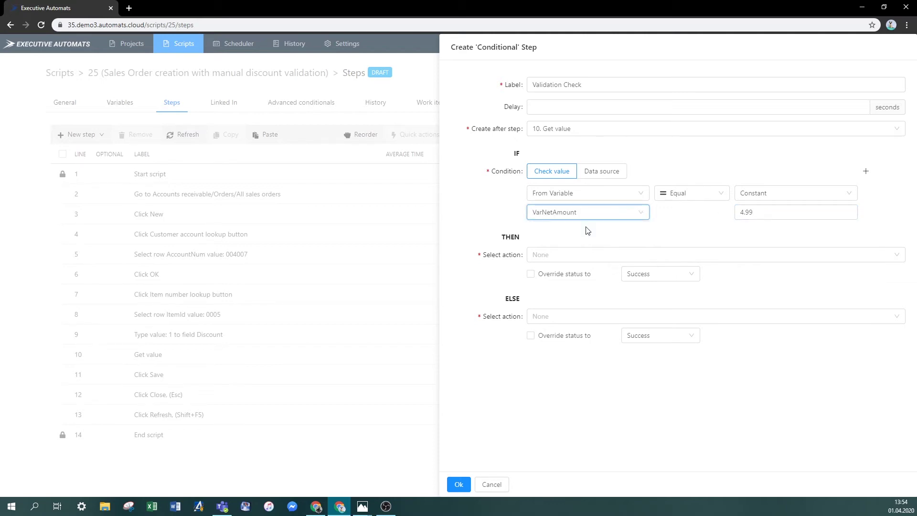
Step: Set THEN to Continue and ELSE to stop with error 'Net Amount not equal to 4.99', and save
left_click(572, 257)
left_click(563, 273)
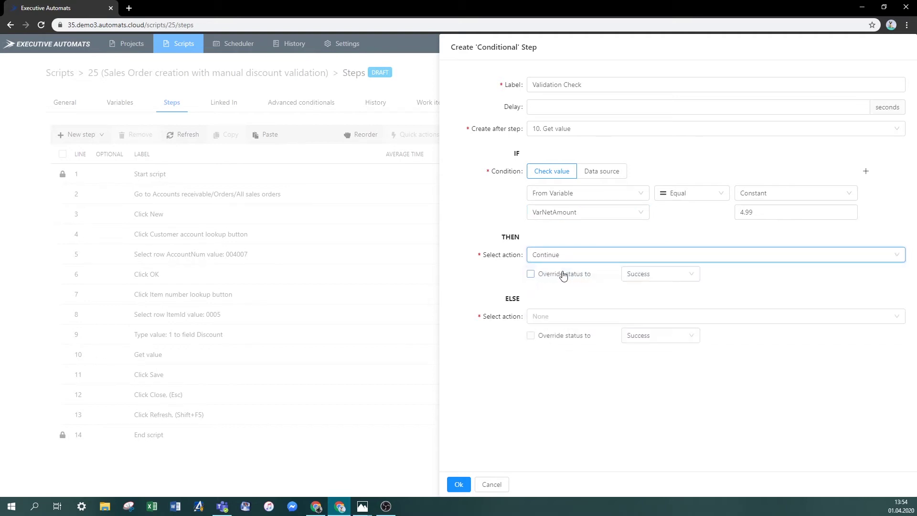
left_click(557, 321)
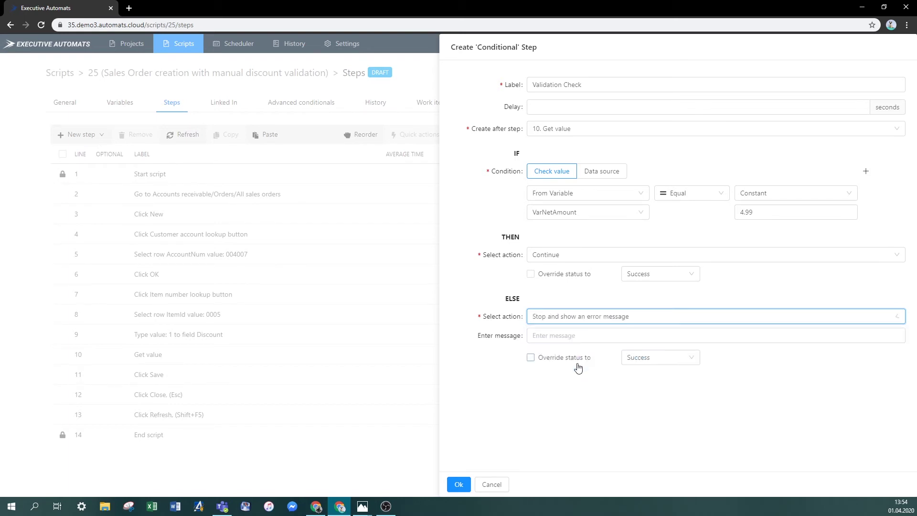
left_click(570, 337)
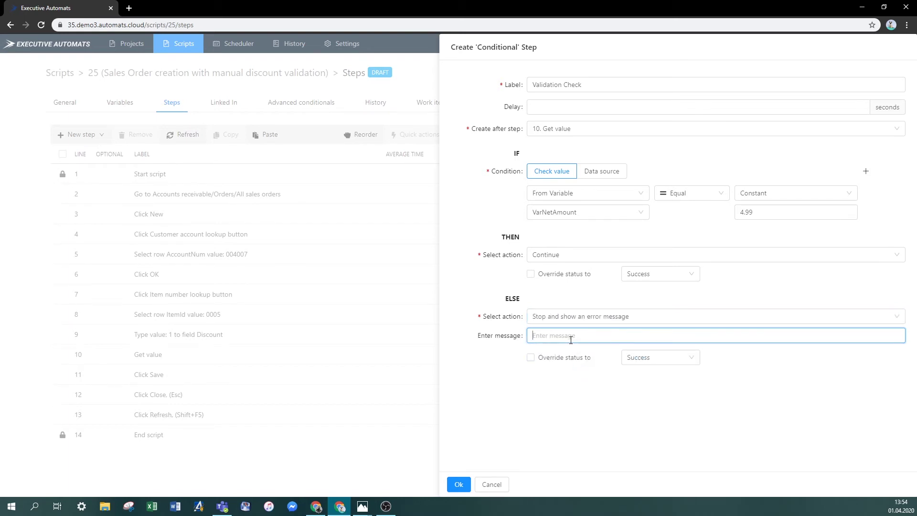
type("Net ")
type("Amount not e")
type("qual to 4.")
type("99")
left_click(459, 484)
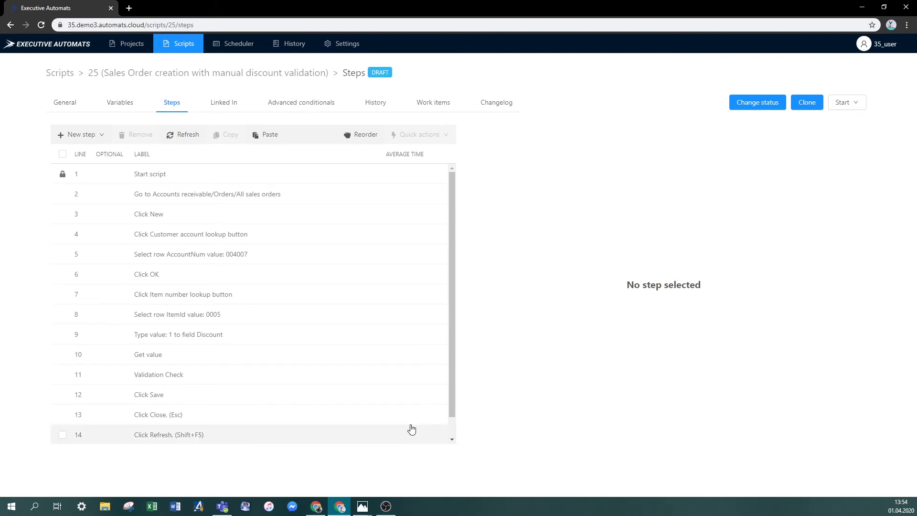
Step: Review the saved Validation Check step's settings in the Steps list
scroll(387, 394, "down", 1)
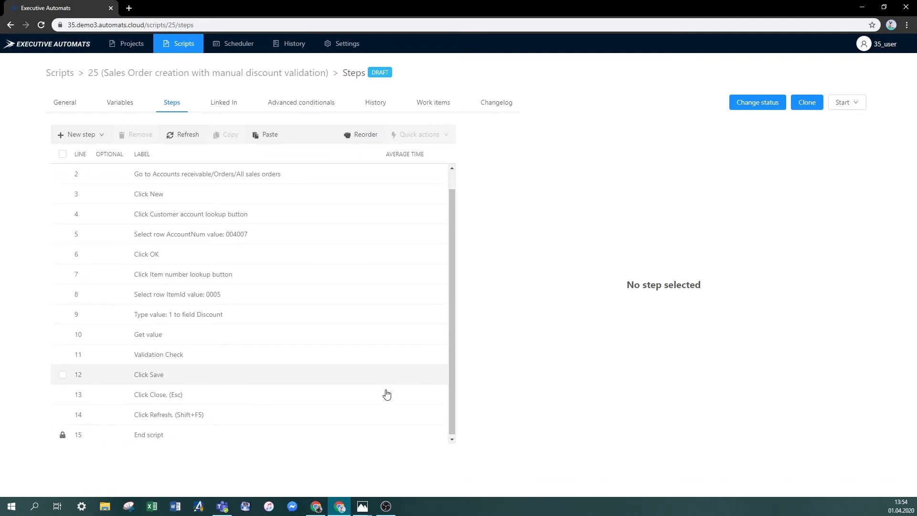
left_click(209, 353)
scroll(563, 360, "down", 3)
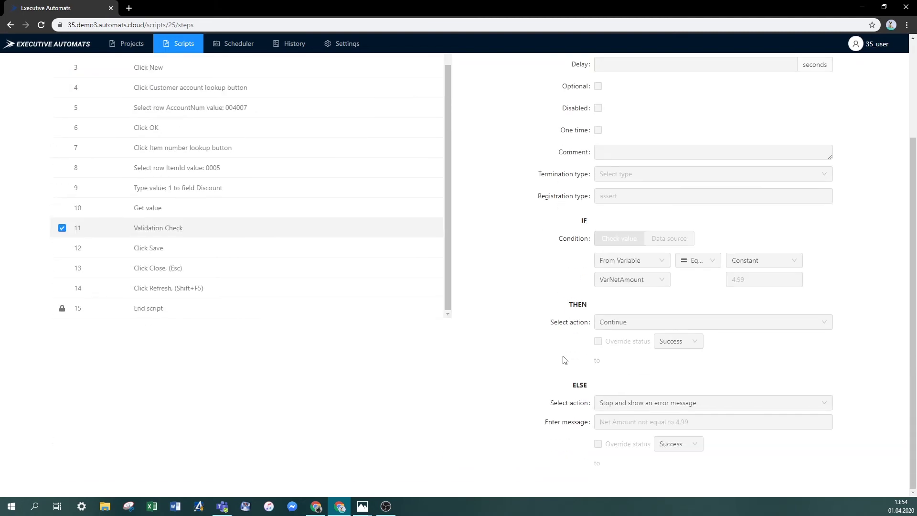
scroll(564, 361, "up", 3)
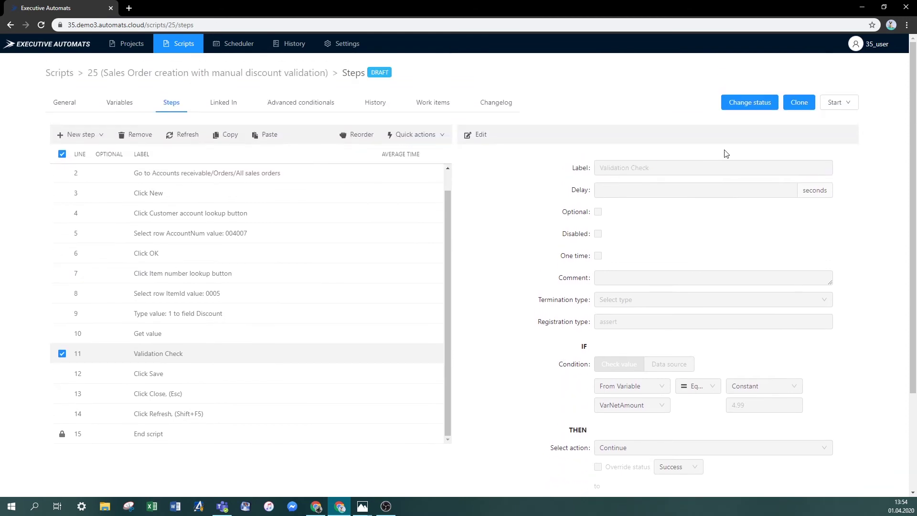
left_click(849, 104)
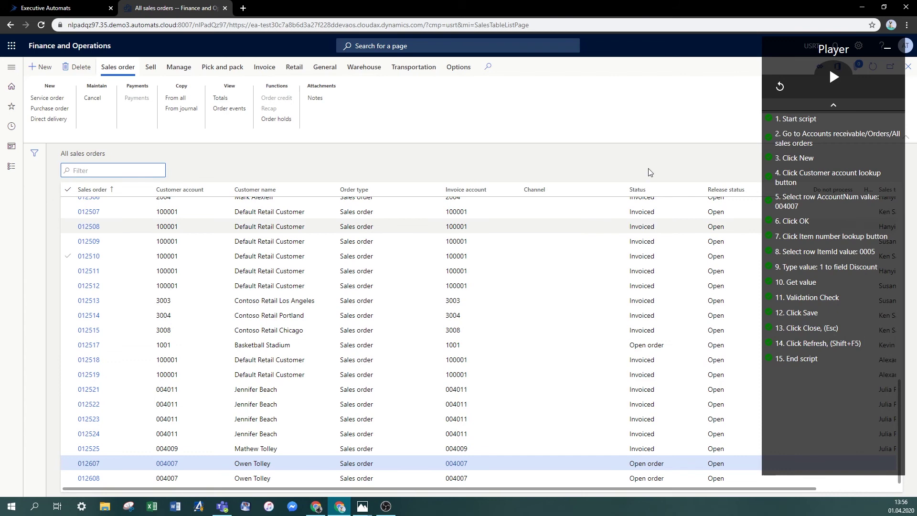
Step: Close the All sales orders browser tab after the 15-step replay finishes
left_click(225, 8)
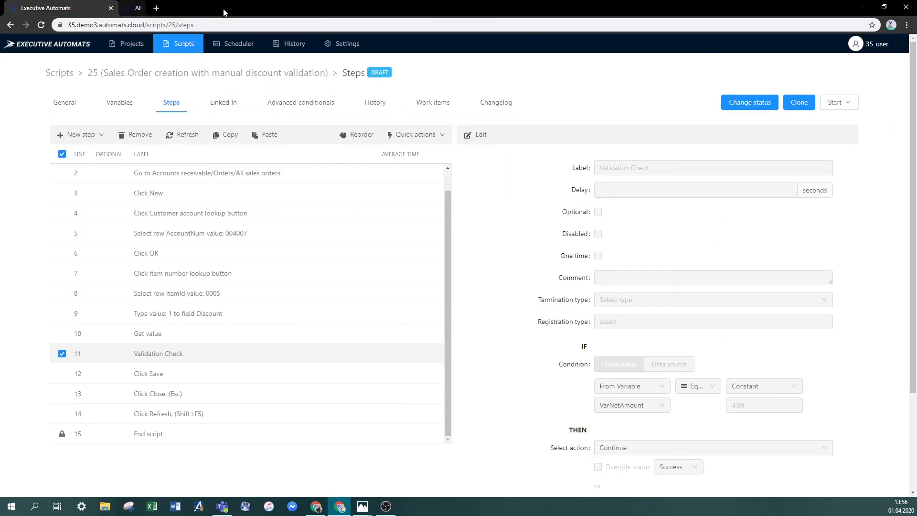
Step: Refresh the script's run history and open the latest run's step log
left_click(375, 102)
left_click(74, 132)
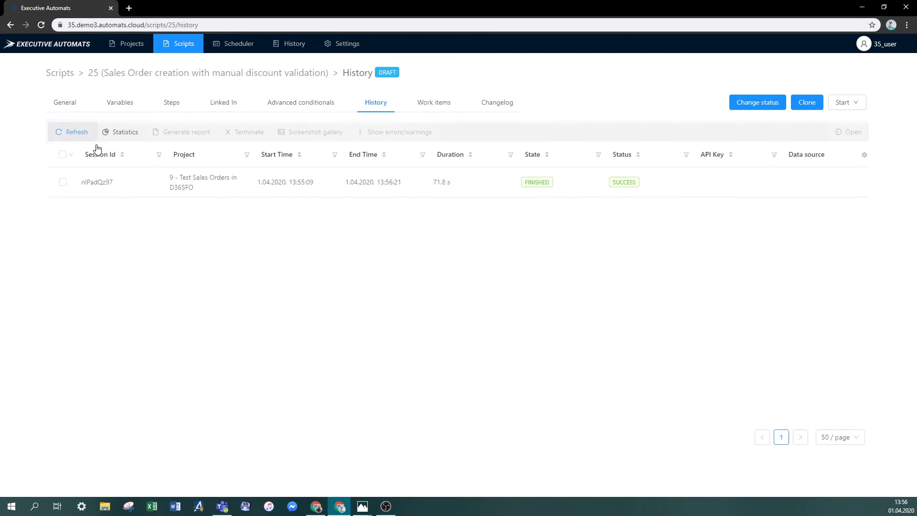
double_click(290, 182)
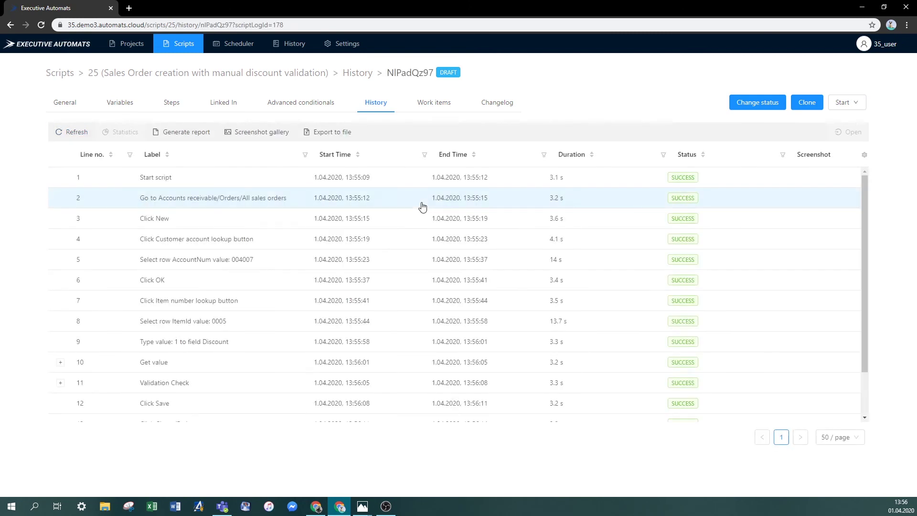
scroll(170, 231, "down", 2)
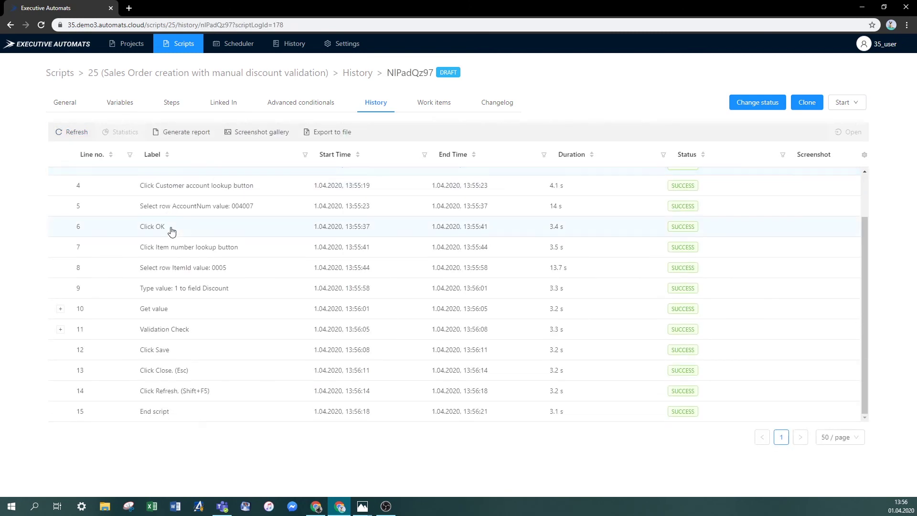
Step: Expand Get value (VarNetAmount = 4.99) and the Validation Check assertion 4.99 = 4.99 evaluating true
left_click(60, 308)
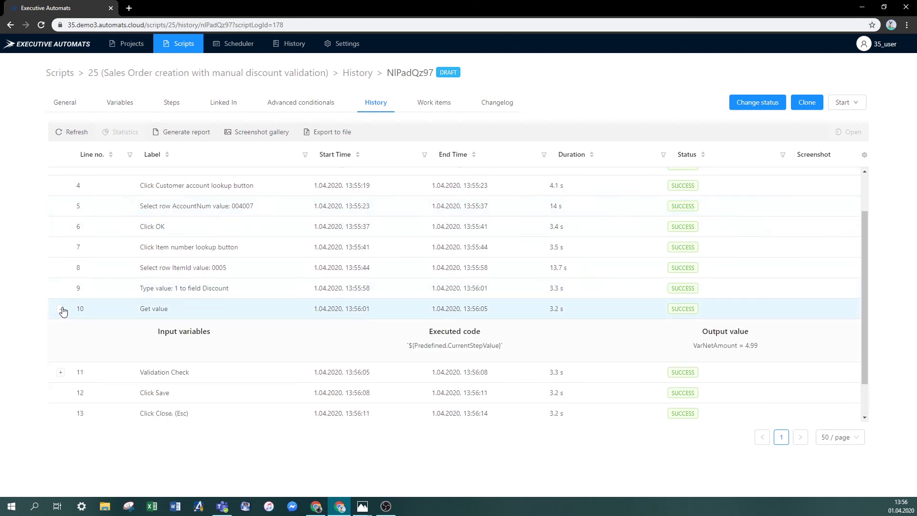
left_click_drag(759, 345, 664, 345)
left_click(666, 345)
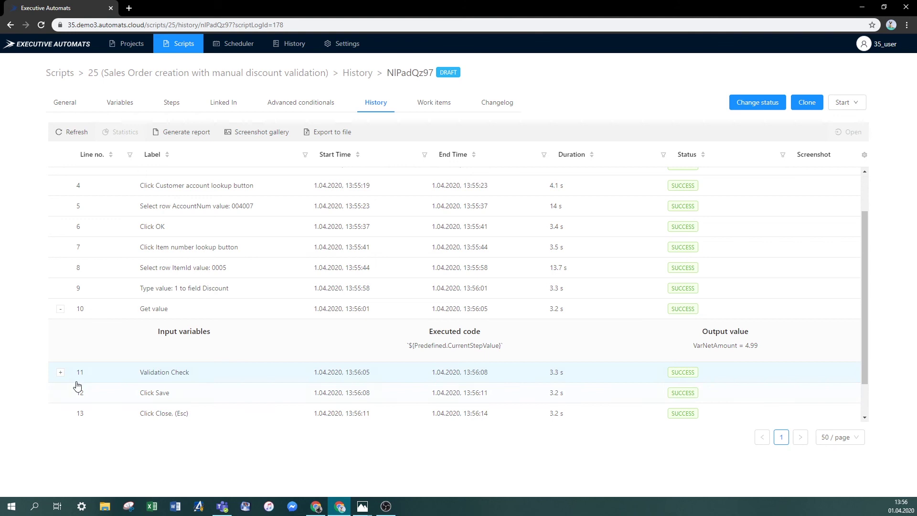
left_click(61, 372)
scroll(256, 328, "down", 2)
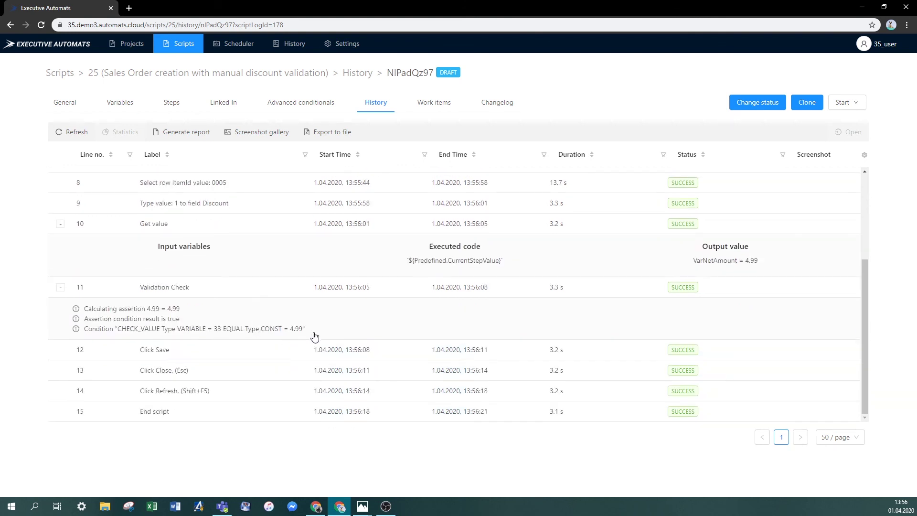